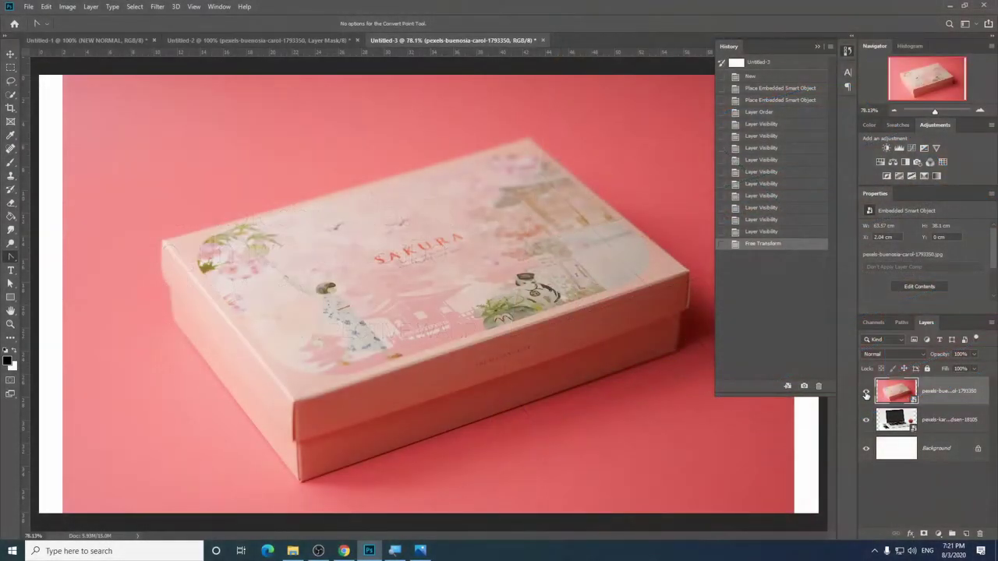
Hide the laptop photo layer, keep the Sakura box layer visible, and select the Move Tool
click(866, 392)
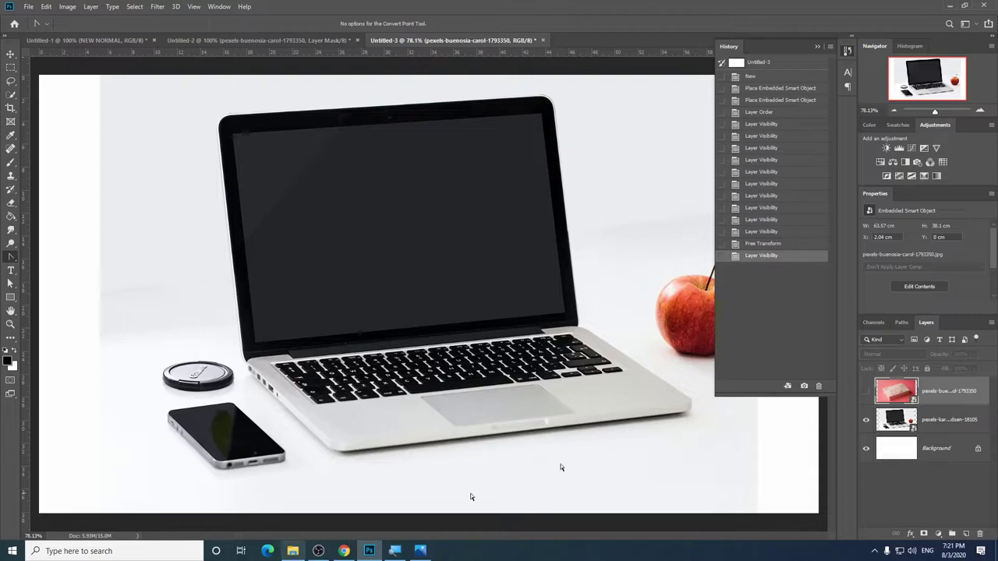
click(864, 419)
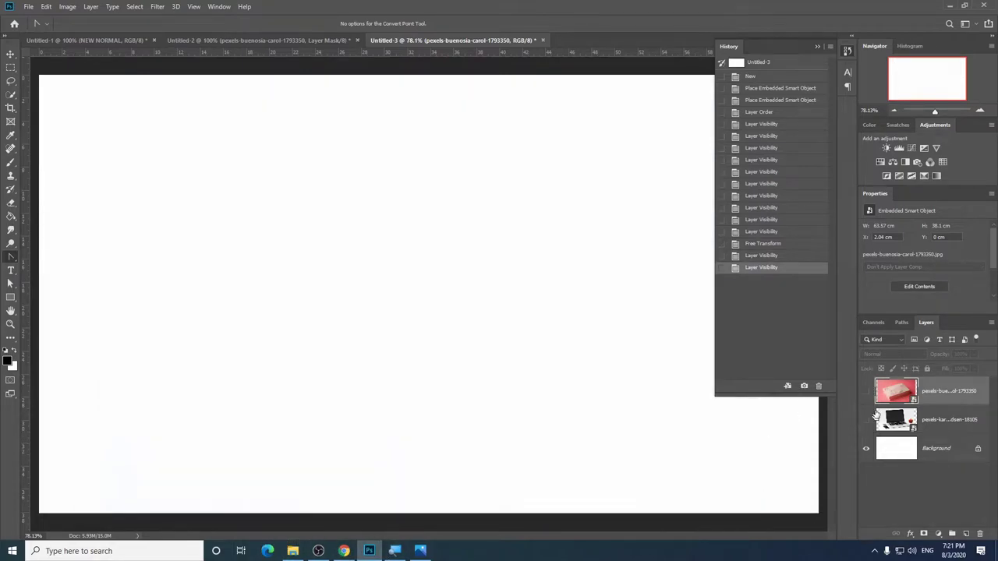
click(865, 391)
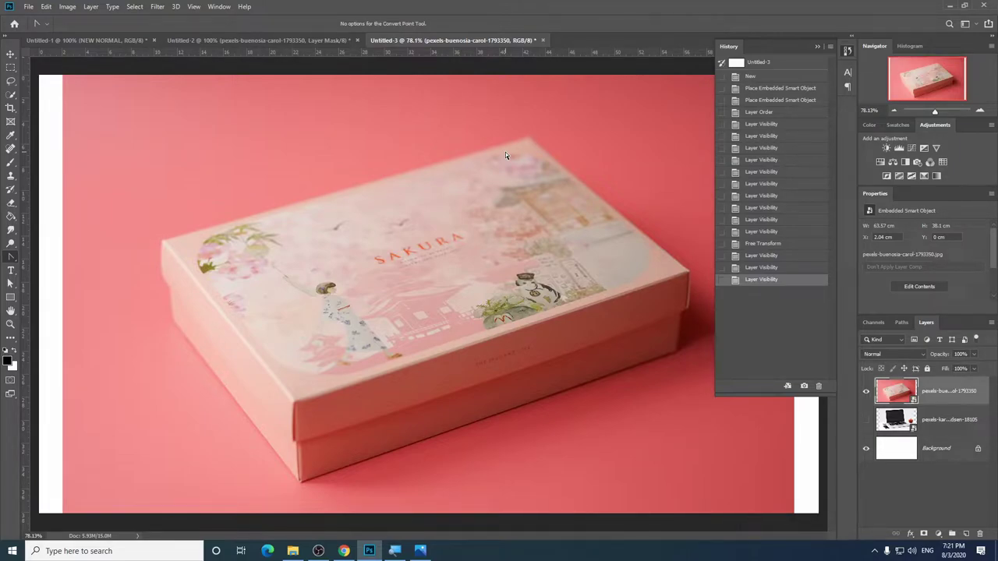
click(11, 54)
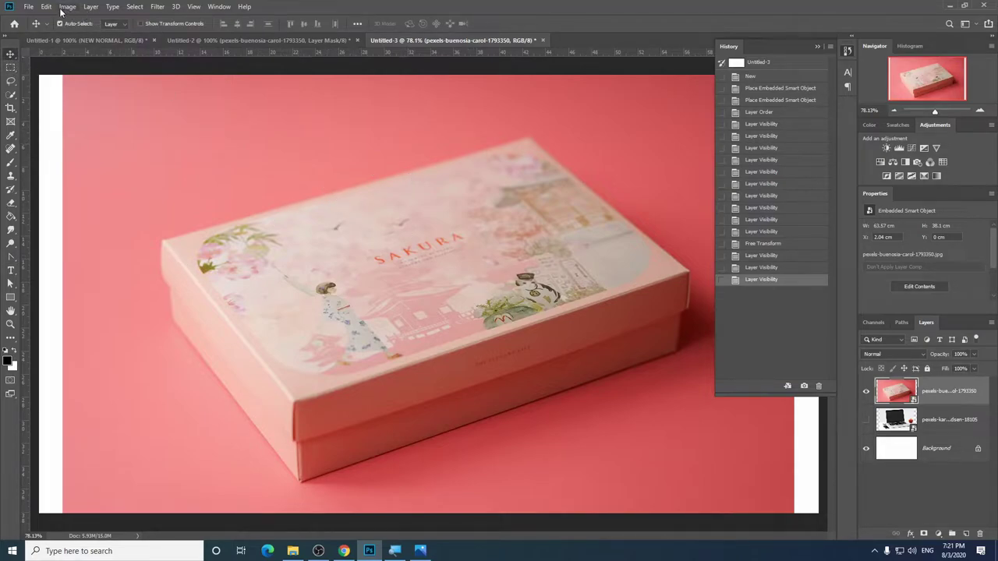
Show the Edit > Preferences submenu listing General, Performance and other categories
click(50, 8)
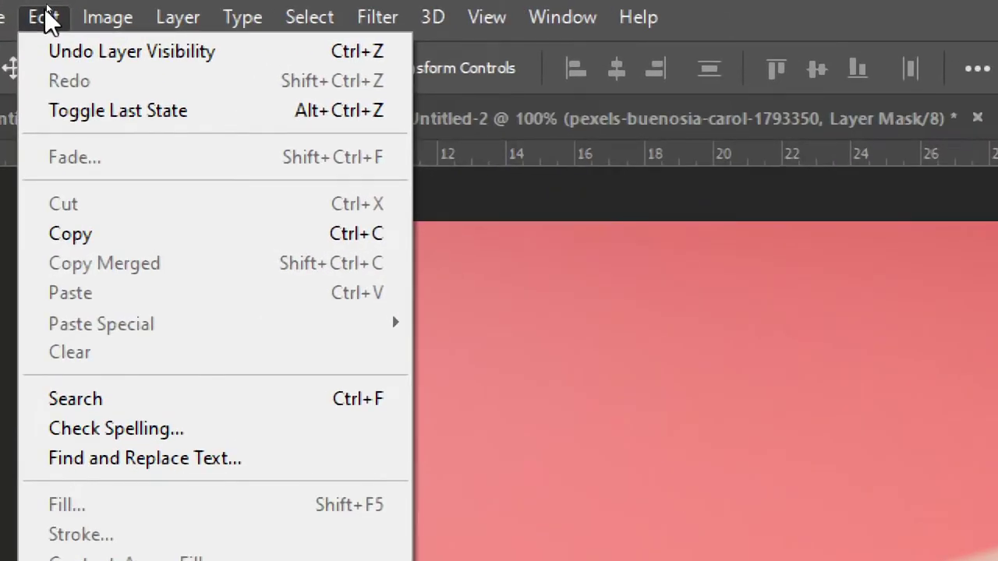
click(44, 9)
click(147, 18)
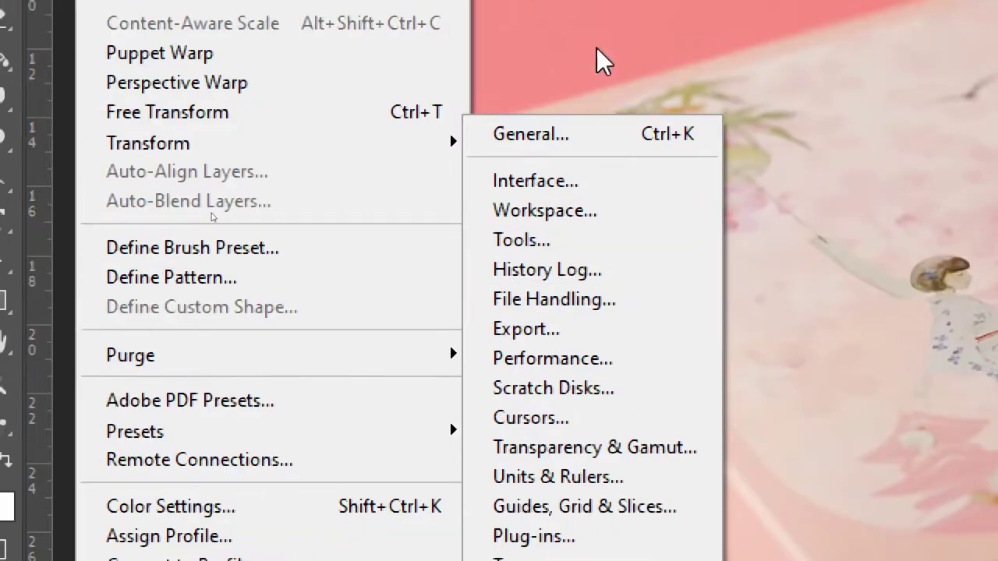
In Performance > Advanced Settings, keep GPU-accelerated computation enabled and confirm both dialogs
click(554, 361)
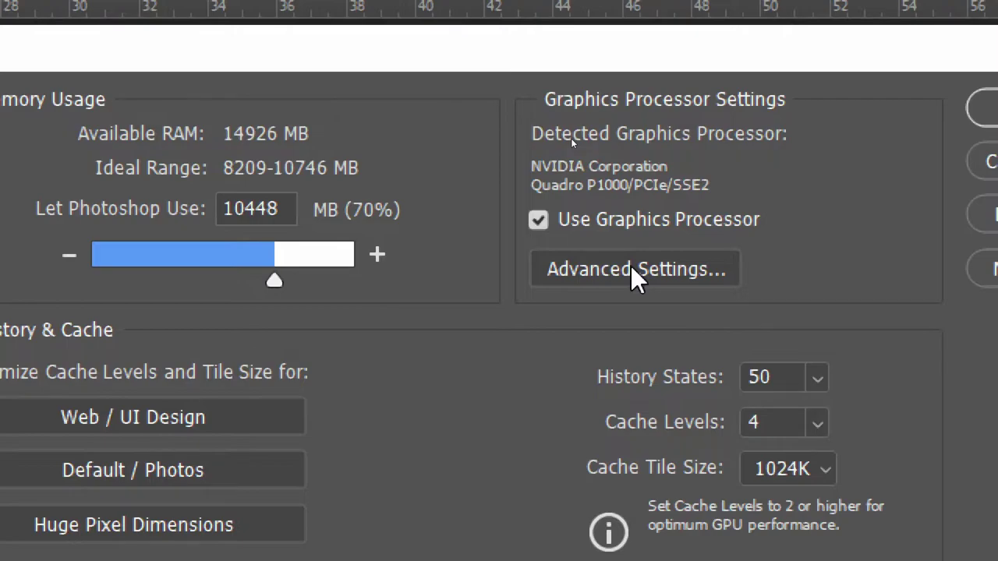
click(630, 265)
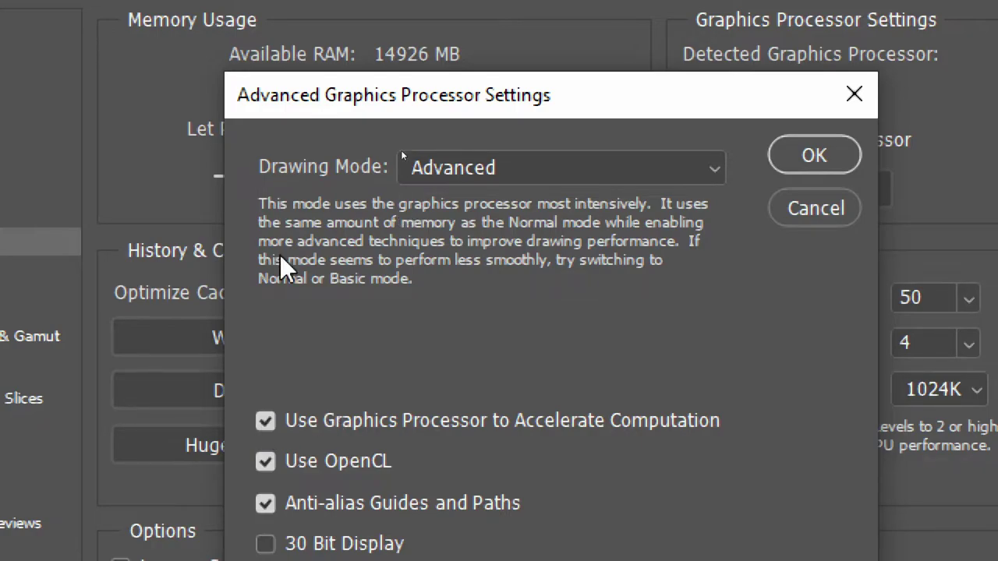
click(269, 420)
click(265, 420)
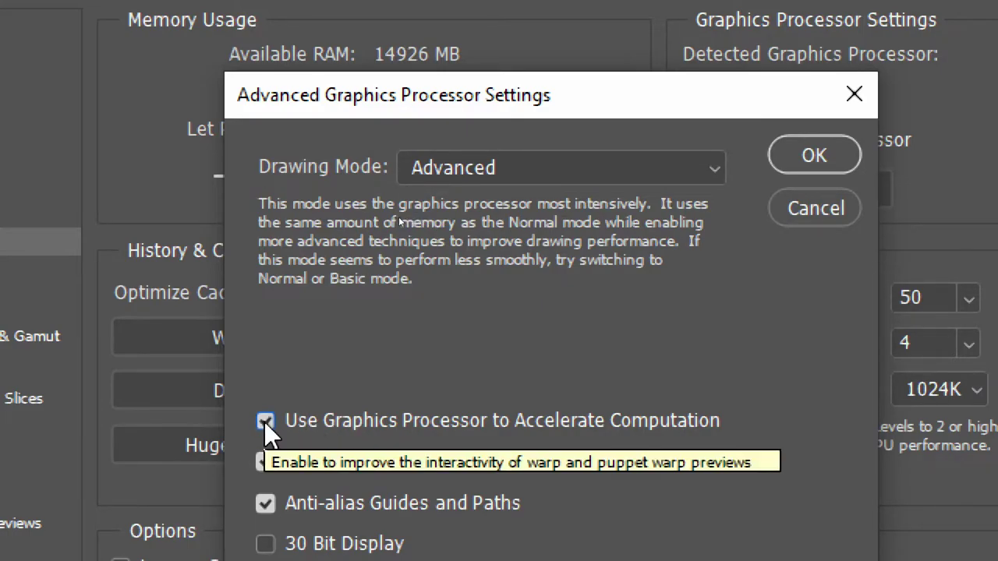
click(802, 143)
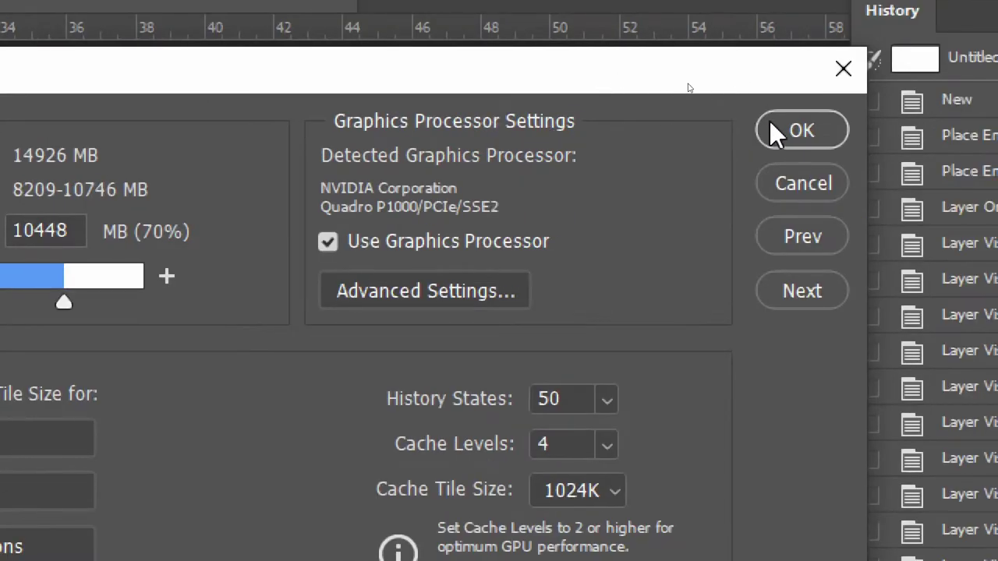
click(770, 125)
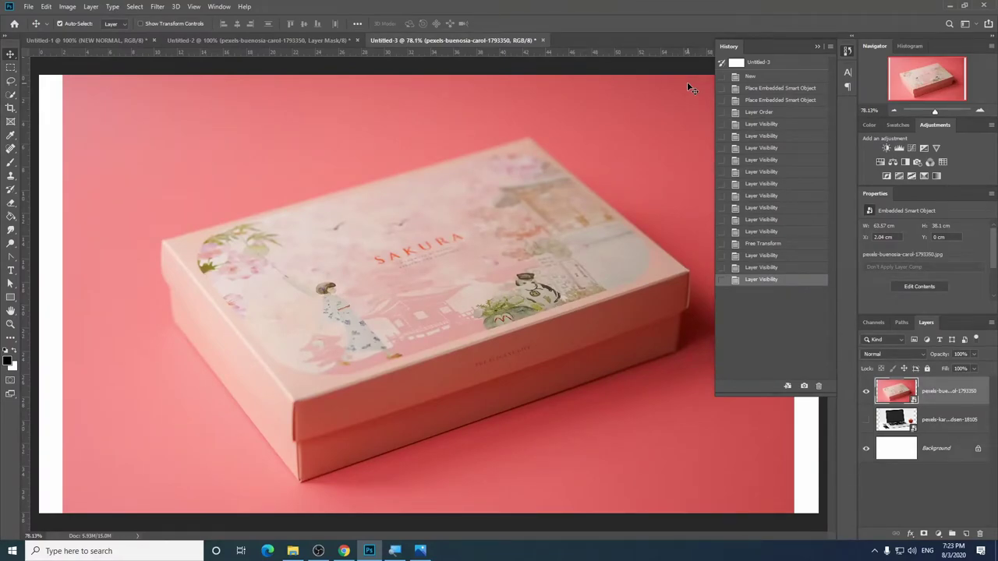
Start a Perspective Warp on the Sakura box layer from the Edit menu
click(46, 6)
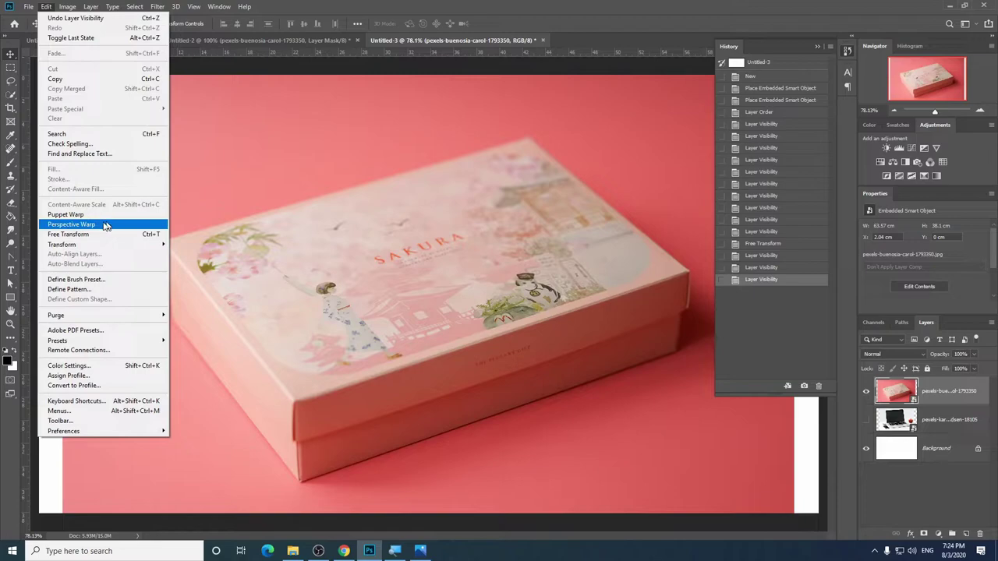
click(311, 7)
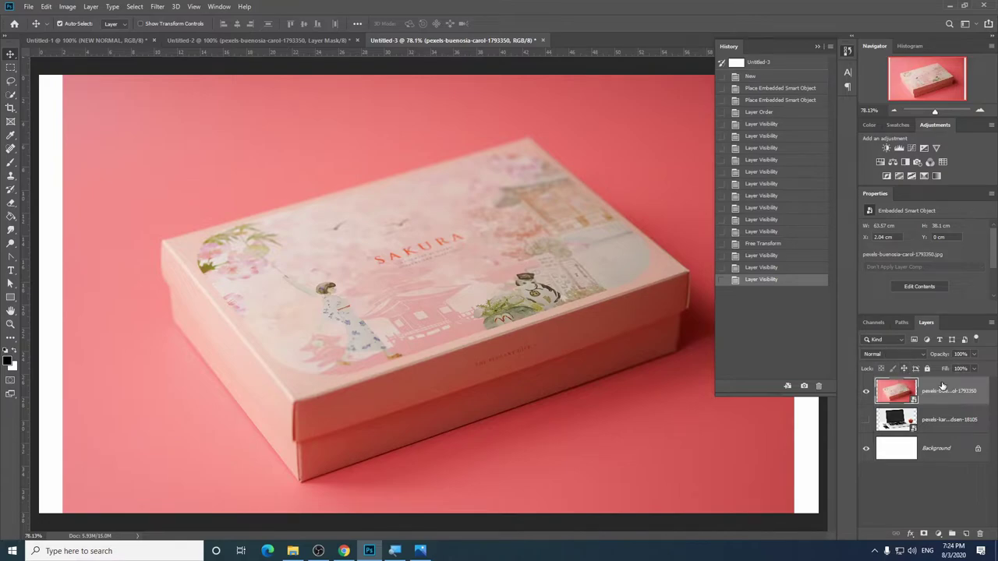
click(46, 7)
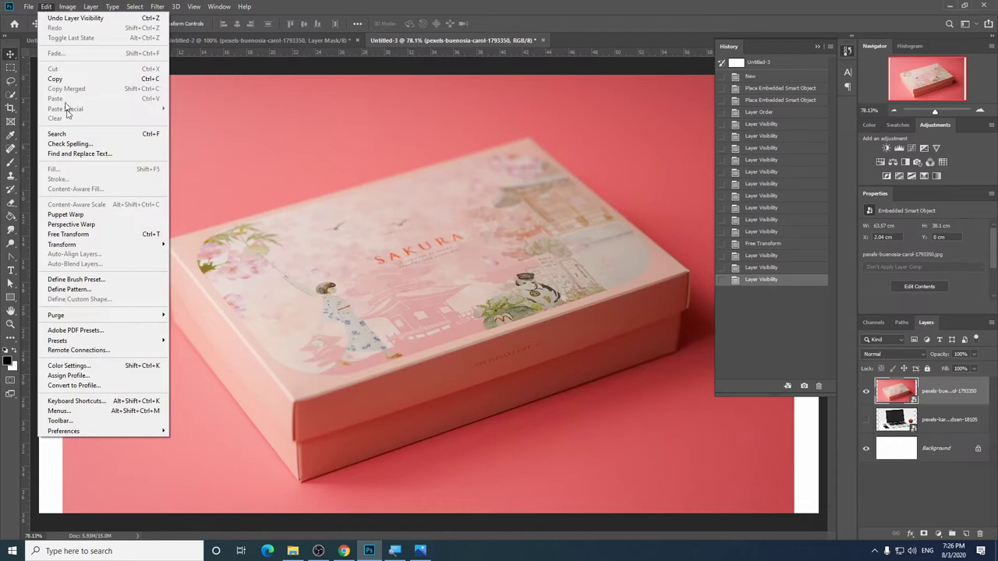
click(91, 226)
Draw a warp quad fitted to the box lid's corners, then begin a second quad
click(164, 243)
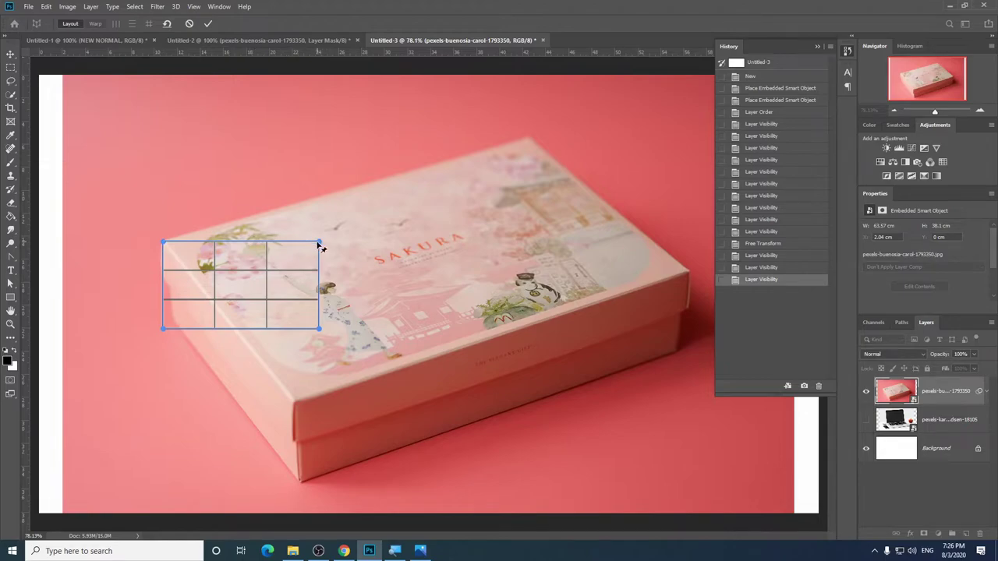
drag(319, 243, 529, 138)
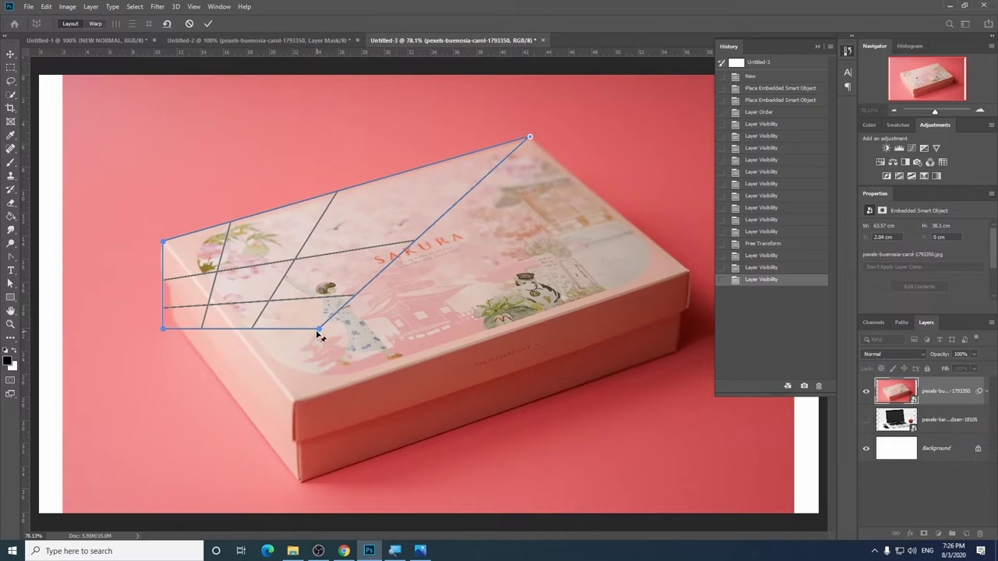
mouse_move(319, 328)
mouse_down()
mouse_move(721, 282)
mouse_move(691, 273)
mouse_up()
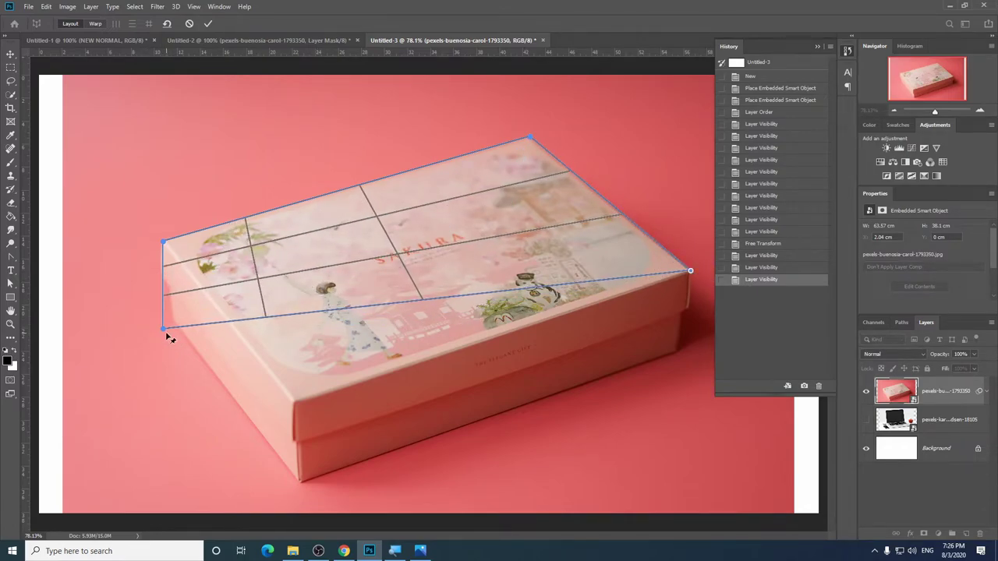
drag(165, 330, 293, 405)
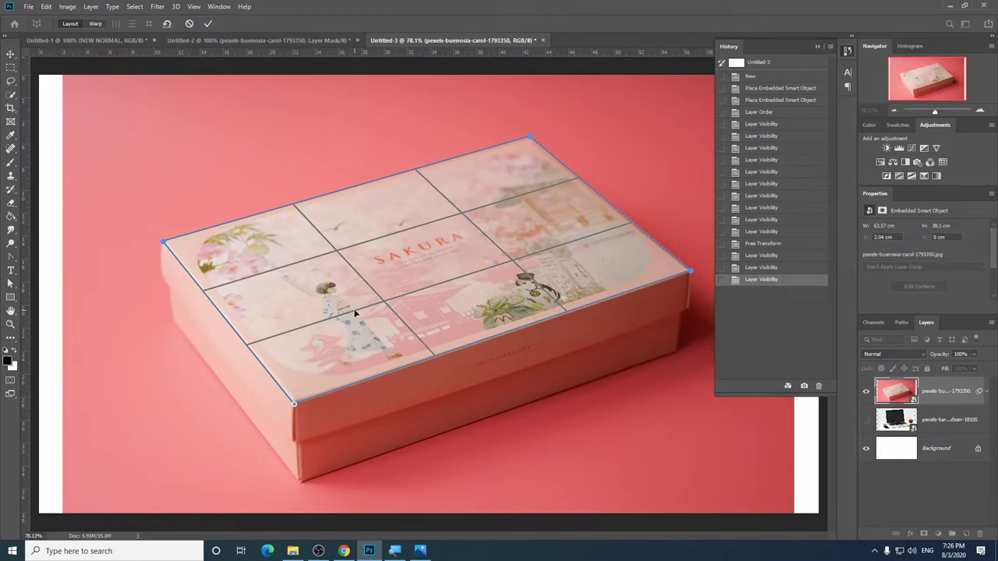
click(399, 394)
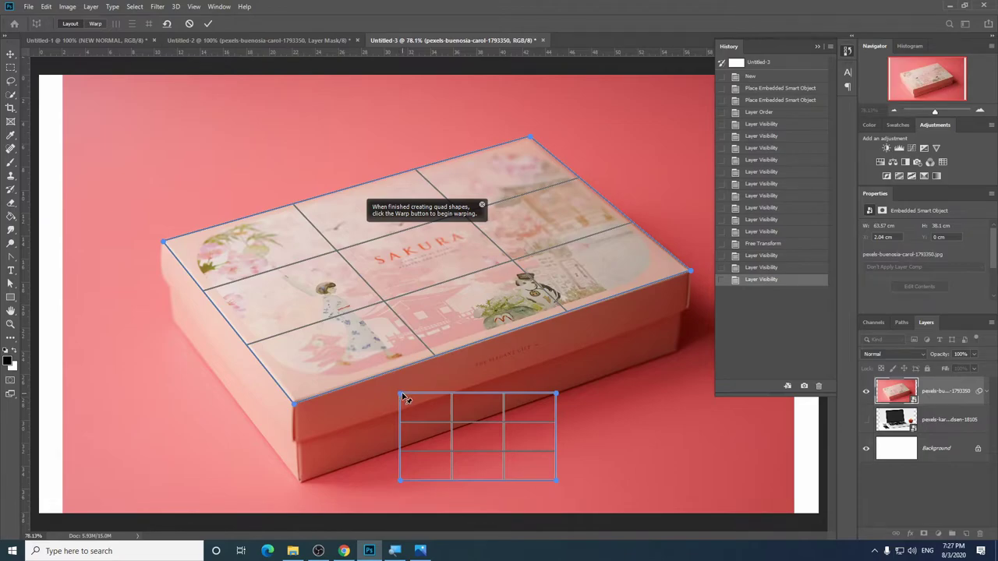
Zoom in and snap the second quad's corner to the box's front corner
key(super)
key(super)
scroll(403, 397, up, 5)
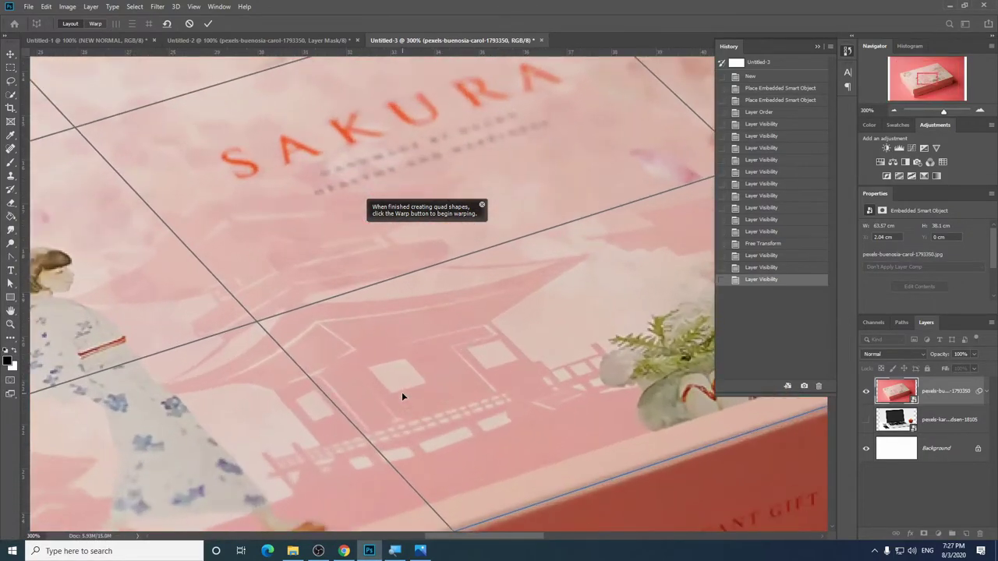
drag(389, 389, 555, 259)
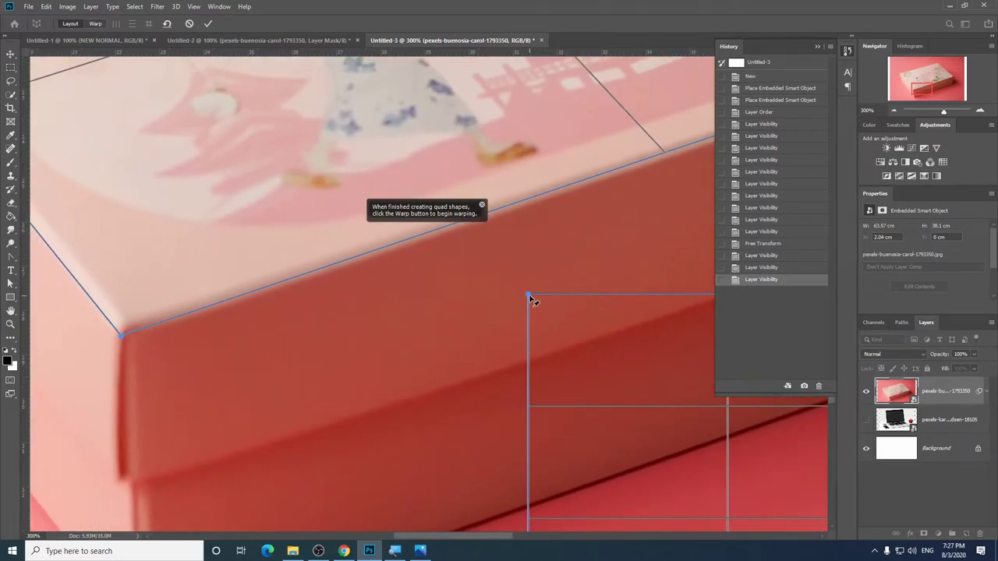
mouse_move(530, 296)
mouse_down()
mouse_move(223, 318)
mouse_move(135, 337)
mouse_up()
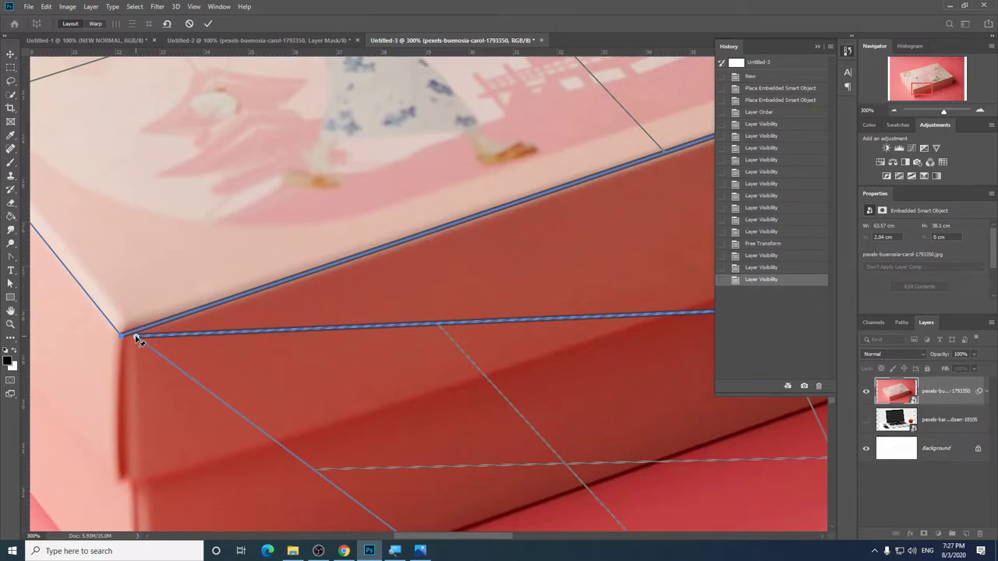
Fit the front plane's remaining corners to the box and draw a third plane beside it
key(ctrl+minus)
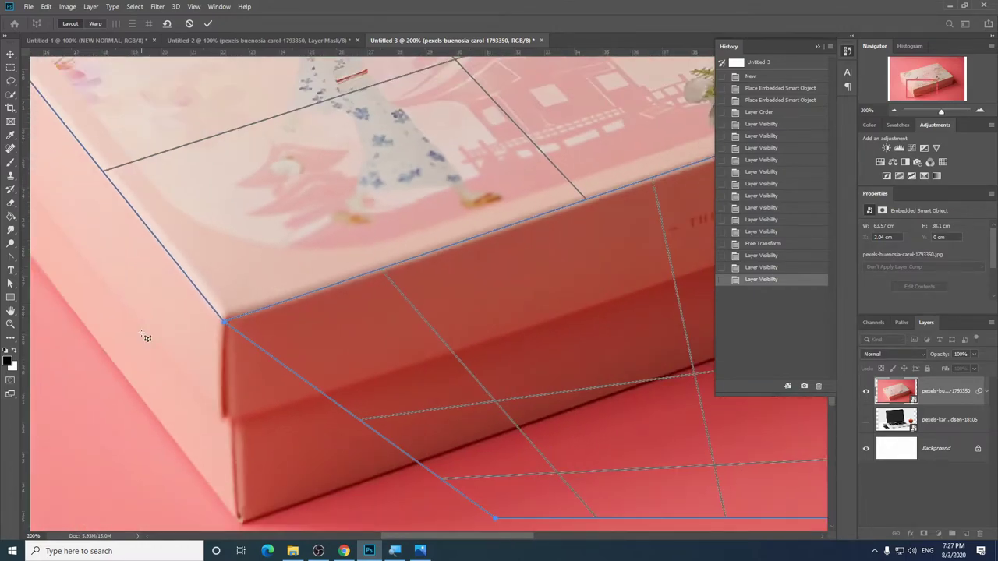
key(ctrl+minus)
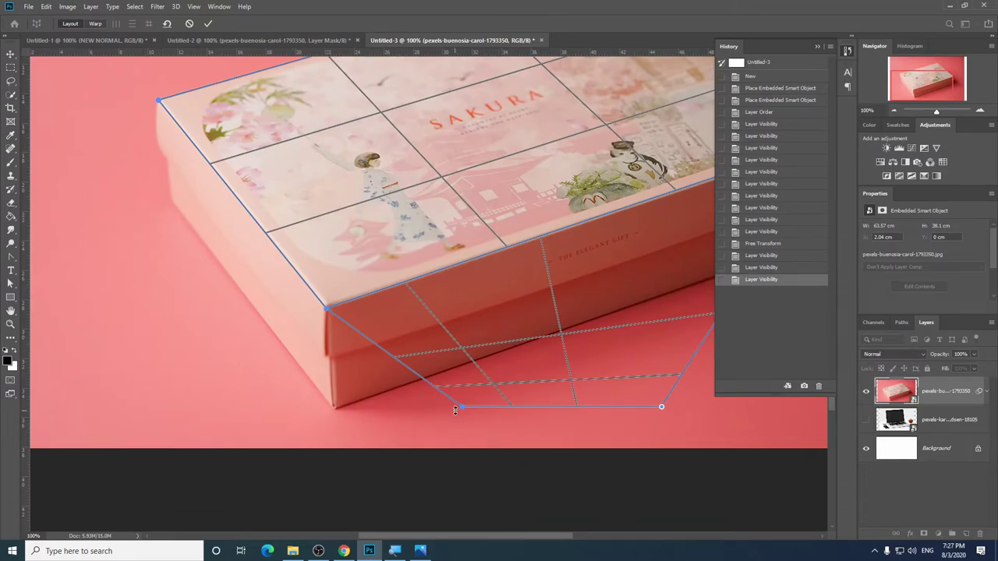
key(ctrl+minus)
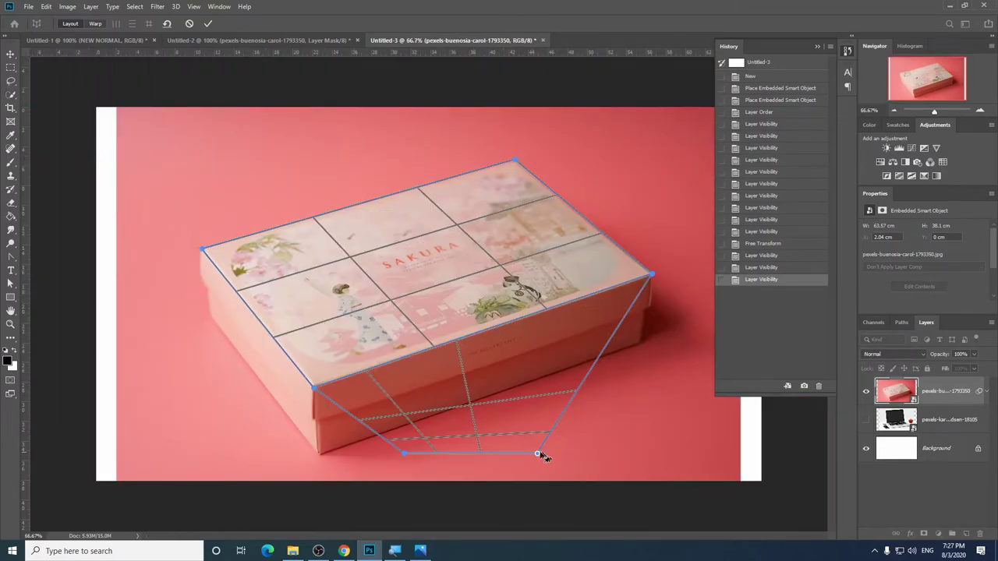
mouse_move(537, 453)
mouse_down()
mouse_move(612, 410)
mouse_move(647, 340)
mouse_up()
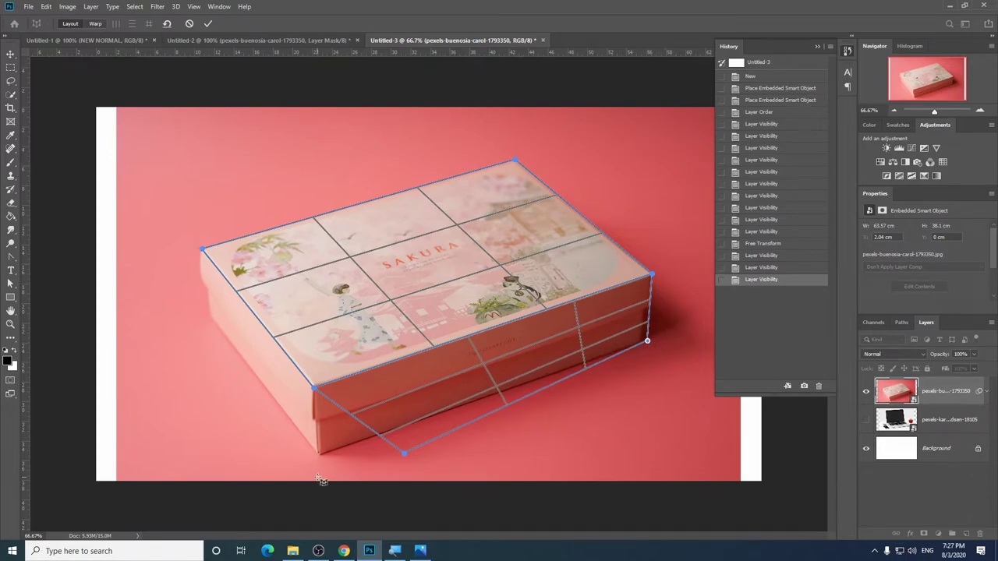
drag(404, 457, 321, 455)
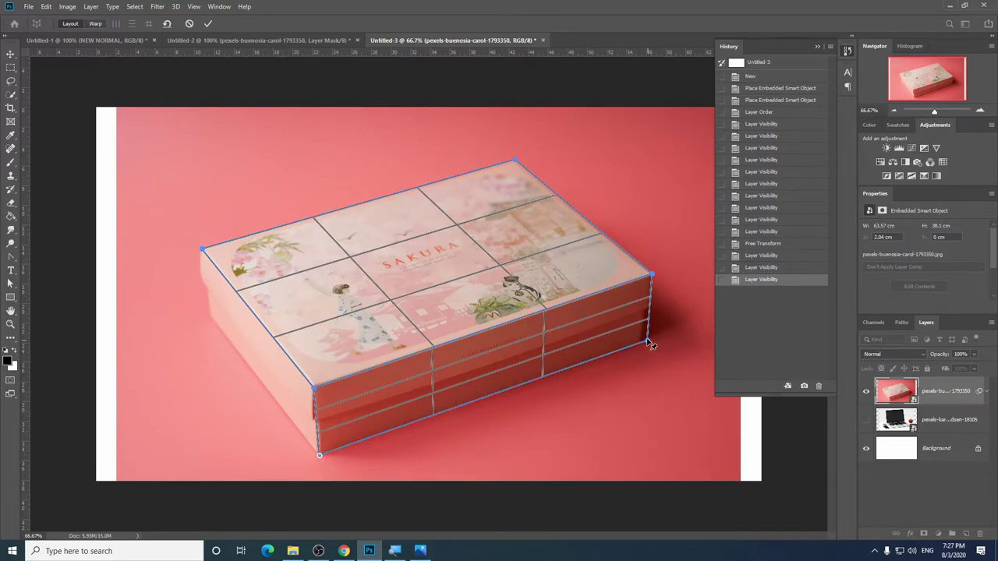
drag(650, 344, 648, 343)
drag(155, 281, 209, 356)
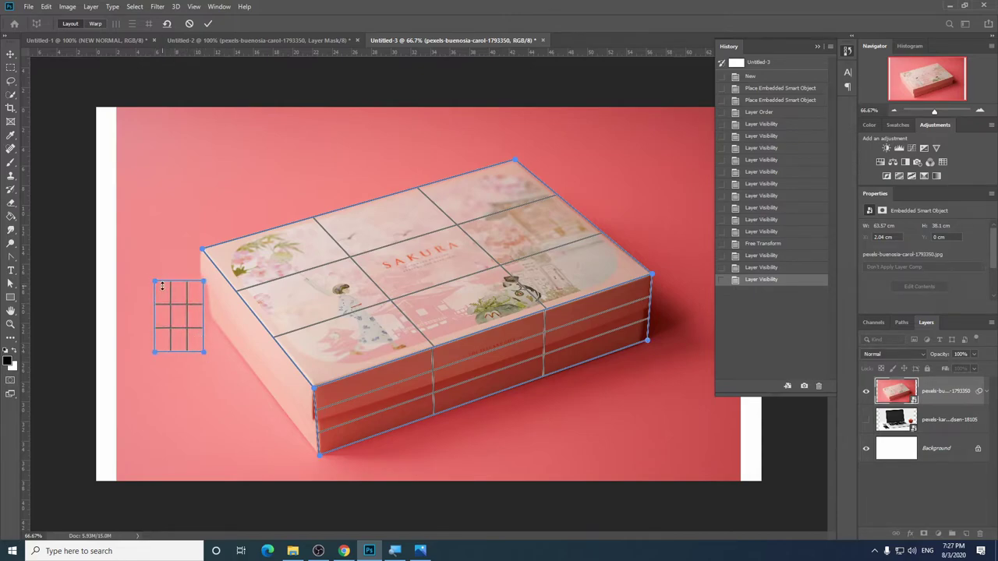
Fit the third plane over the box's short left end, snapped to the top plane's edge
mouse_move(155, 281)
mouse_down()
mouse_move(200, 256)
mouse_move(188, 263)
mouse_move(266, 347)
mouse_up()
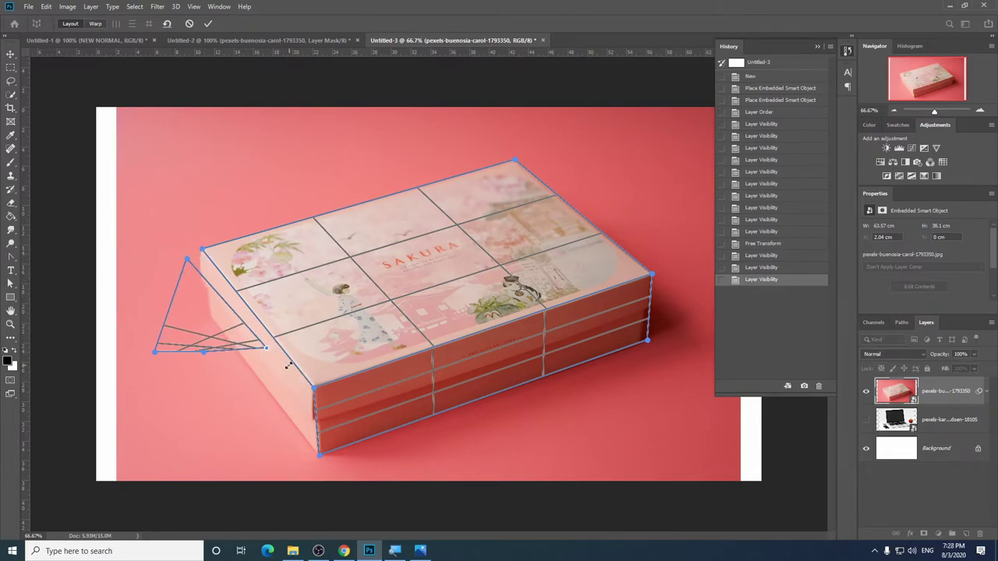
key(ctrl+plus)
key(ctrl+plus)
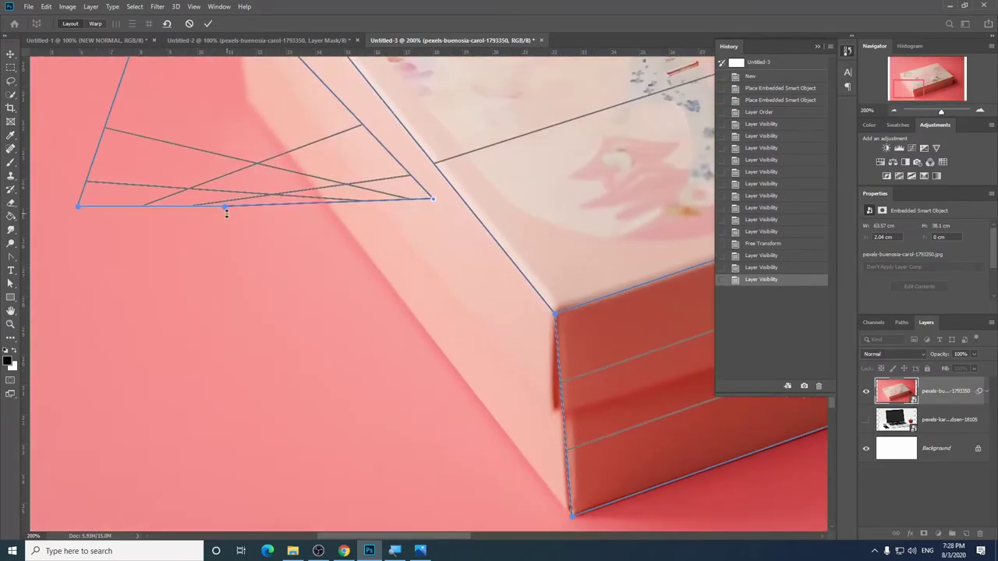
drag(223, 211, 463, 394)
drag(78, 200, 247, 122)
drag(440, 192, 537, 302)
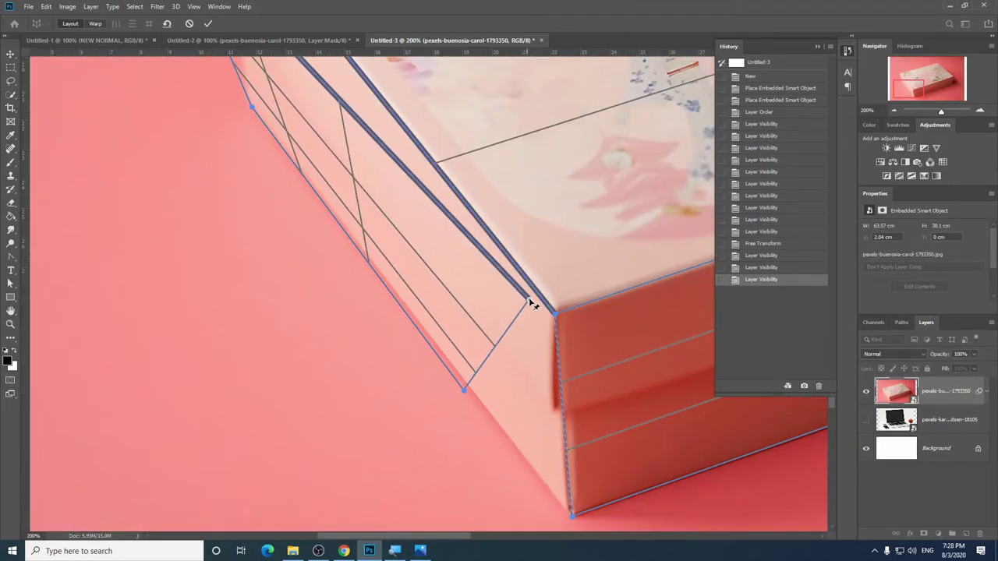
key(ctrl+minus)
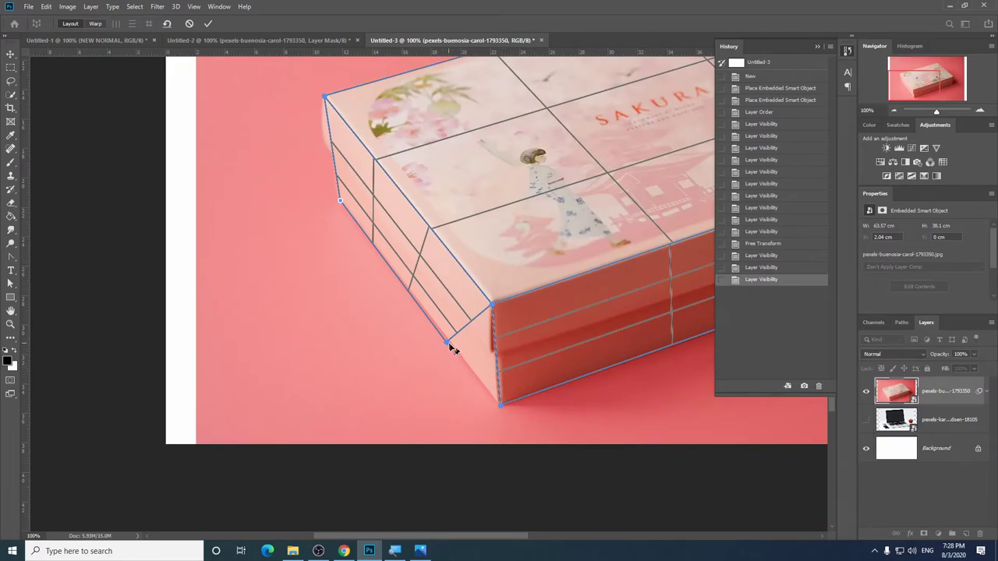
drag(449, 346, 499, 406)
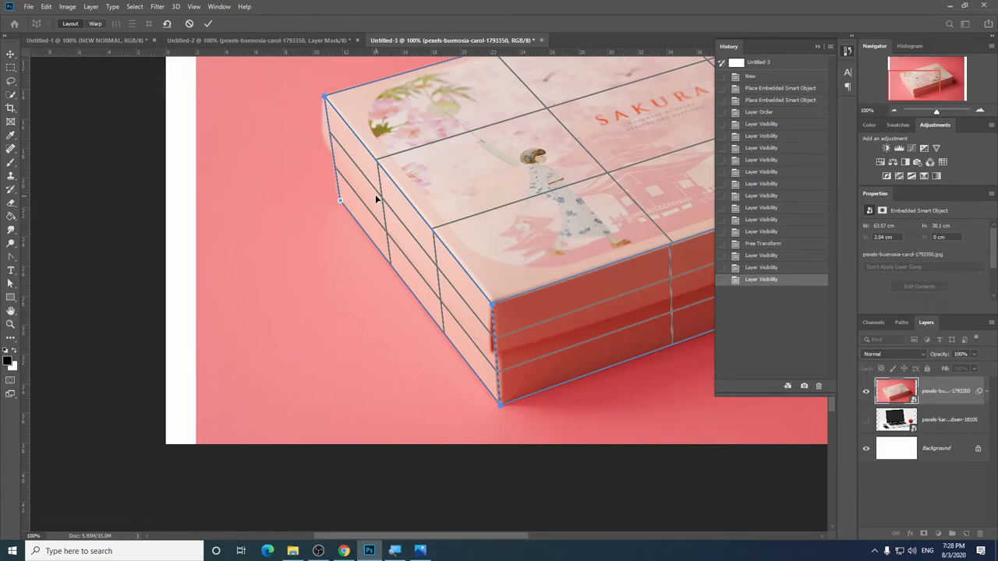
key(ctrl+minus)
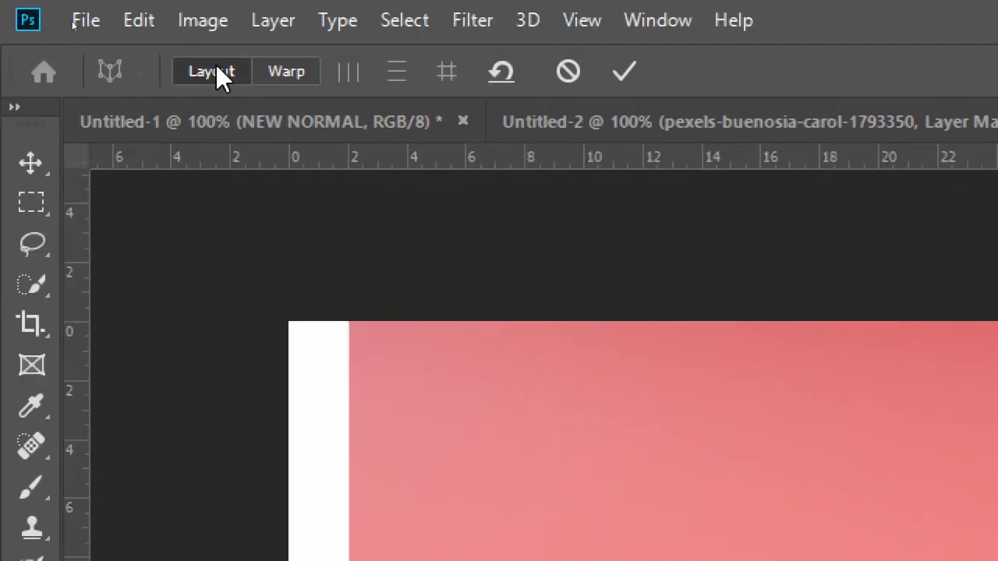
In Warp mode, drag the box's corner pins to a lower viewpoint and commit the warp
click(300, 71)
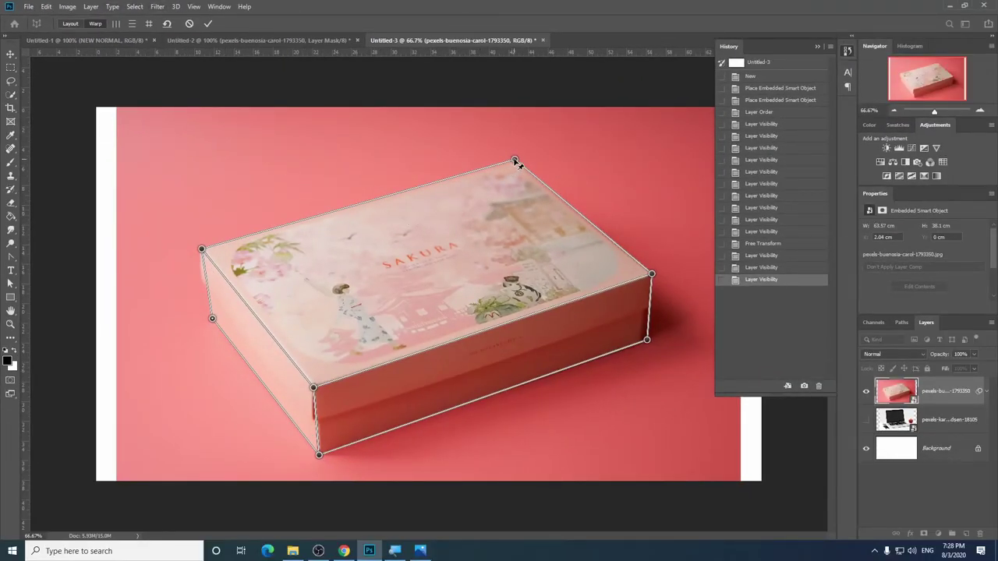
drag(515, 161, 497, 230)
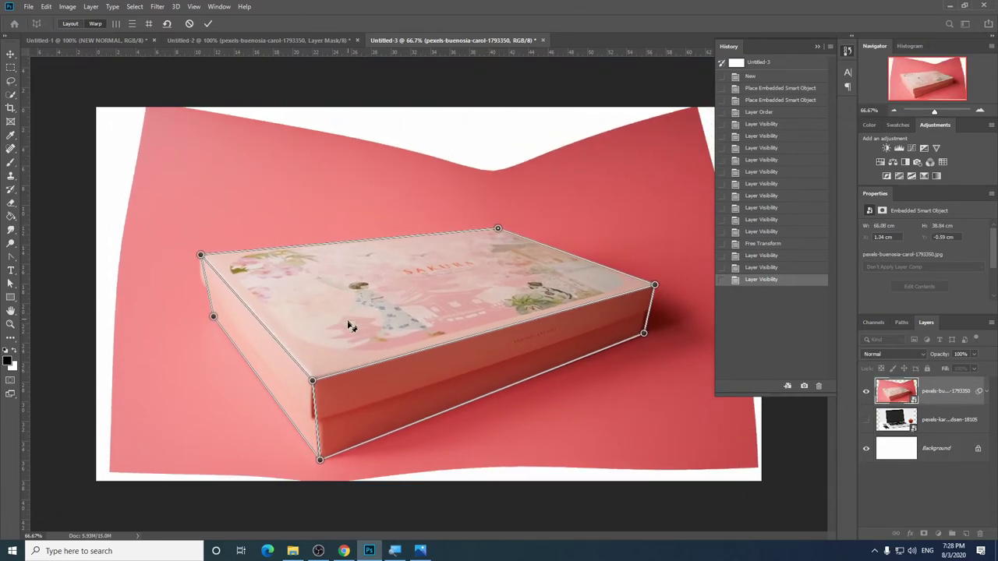
drag(312, 383, 326, 336)
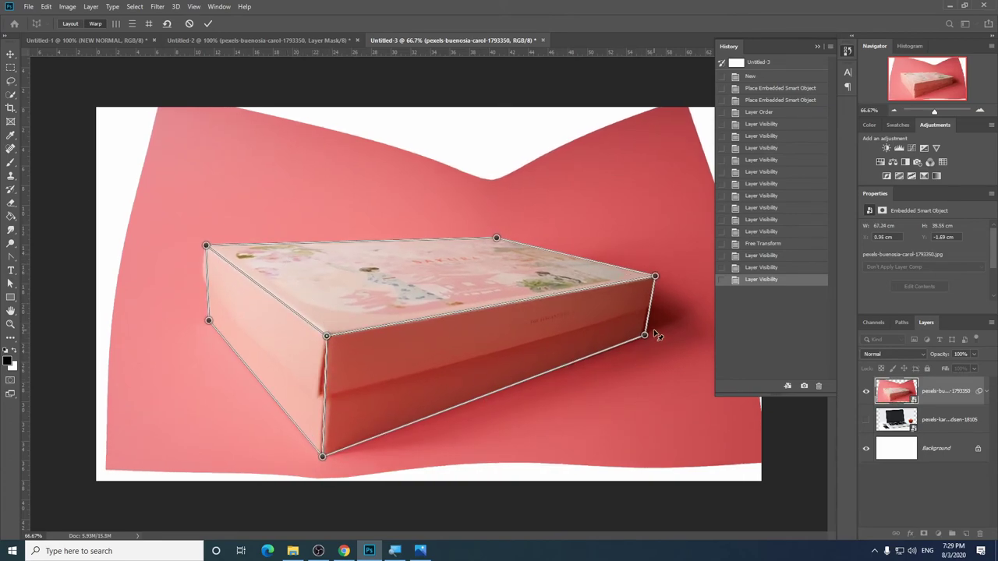
drag(650, 344, 661, 344)
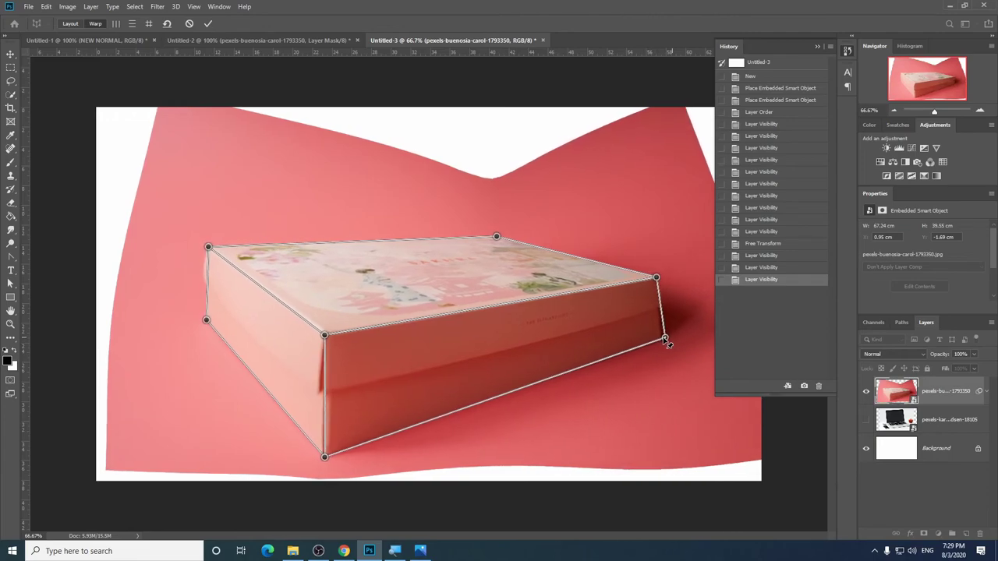
drag(210, 324, 210, 360)
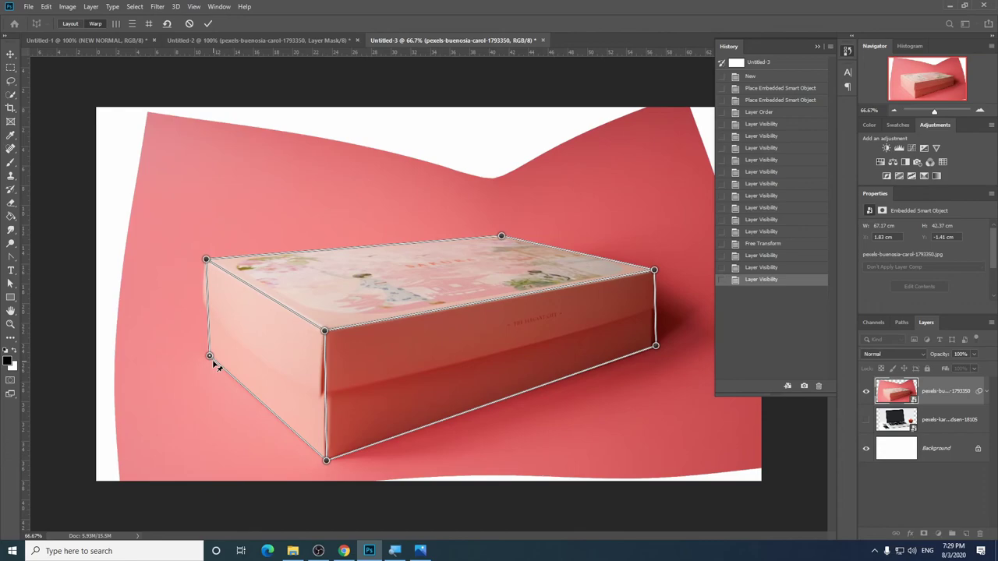
key(Return)
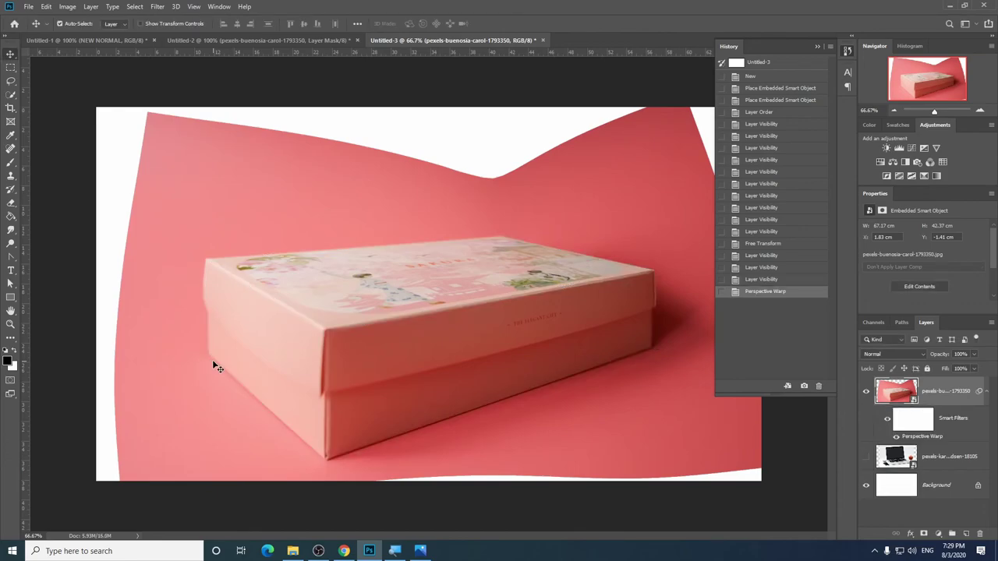
key(ctrl+minus)
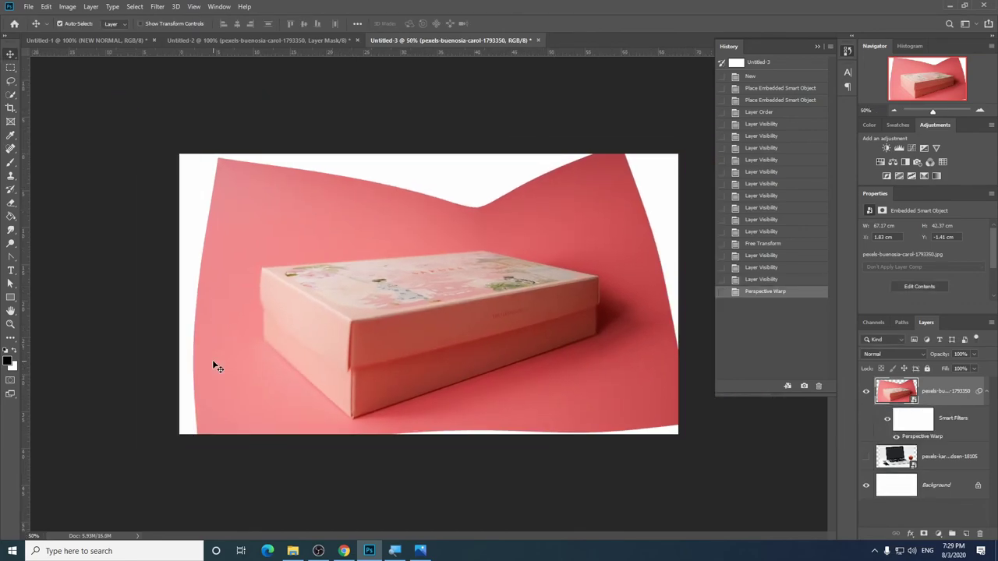
click(811, 279)
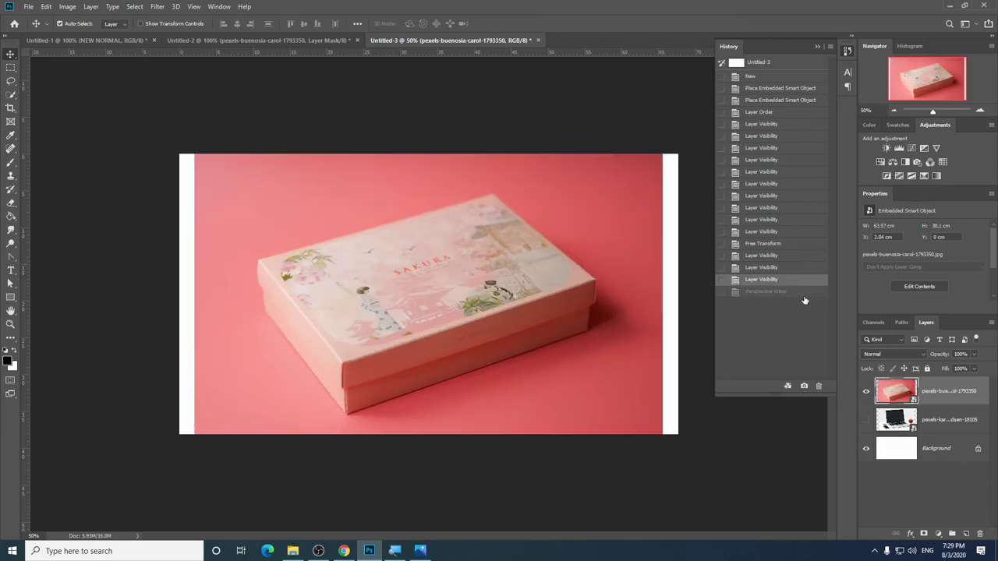
click(805, 297)
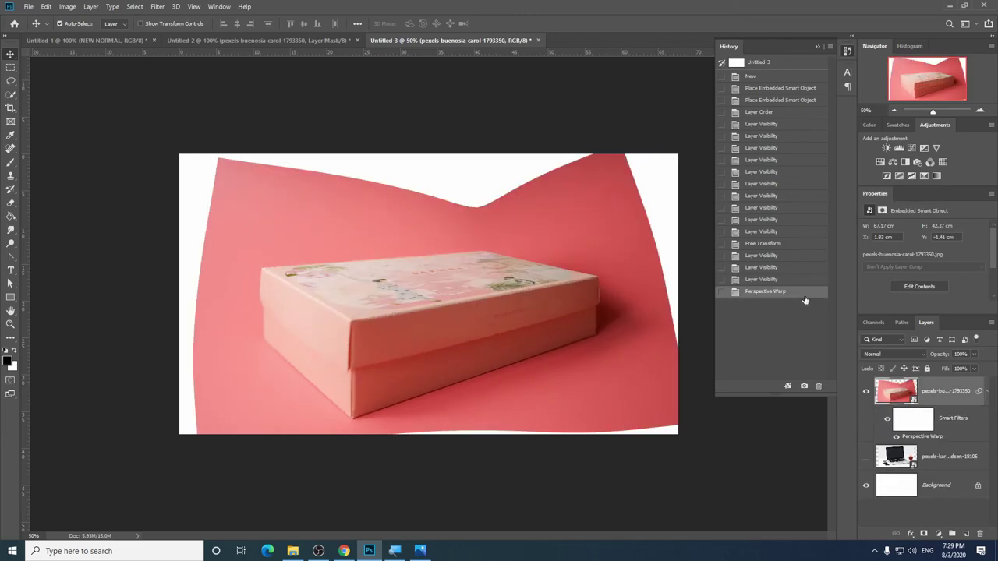